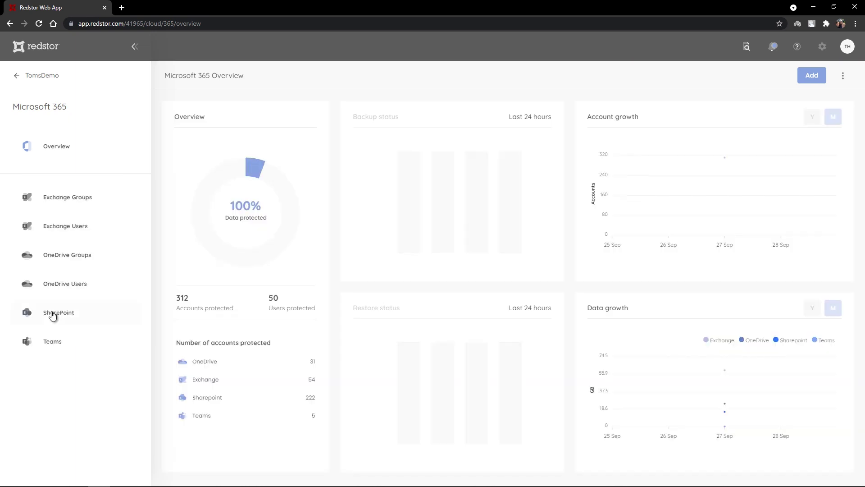
Step: Add a new backup set with Exchange as the service and sign in to Microsoft 365
left_click(809, 76)
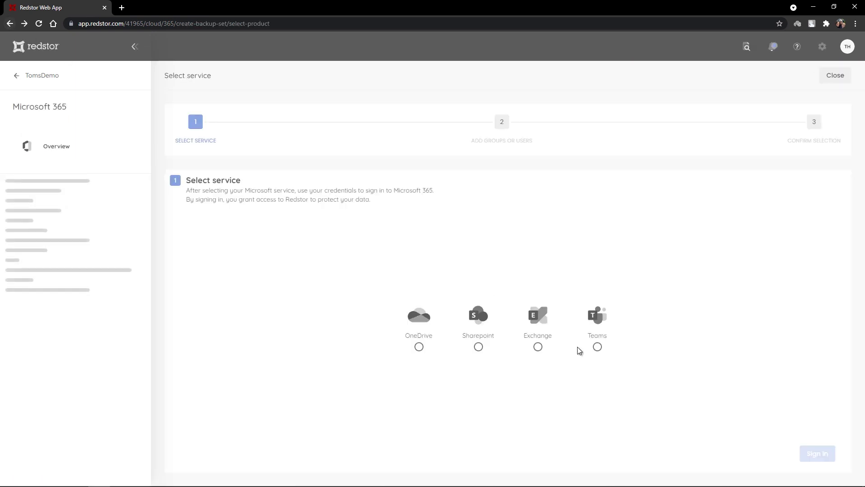
left_click(538, 347)
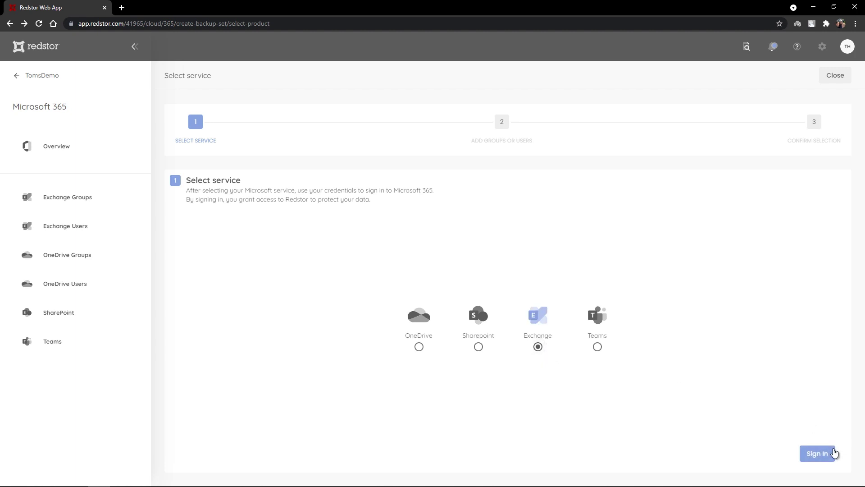
left_click(826, 450)
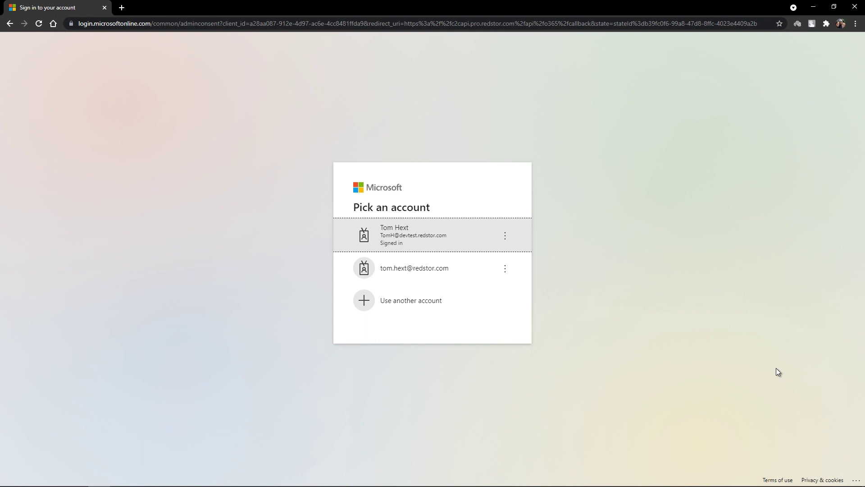
Step: Choose the organisation's work account and accept all permissions Redstor requests
left_click(445, 235)
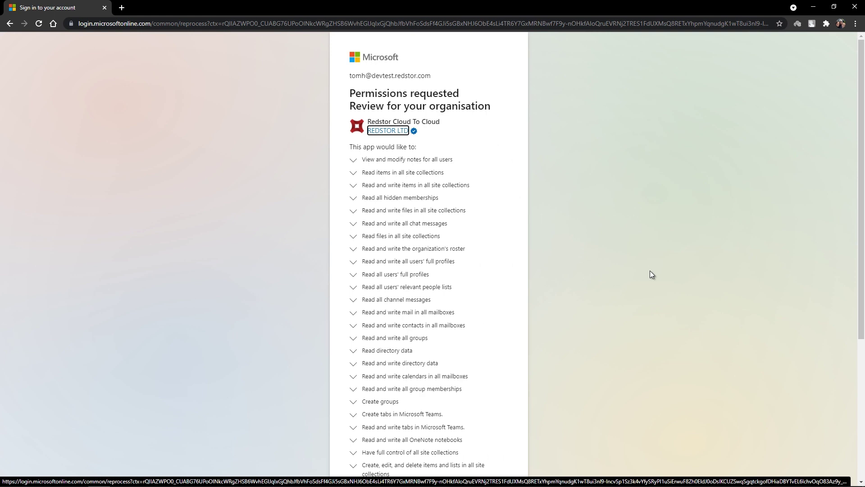
scroll(480, 359, "down", 5)
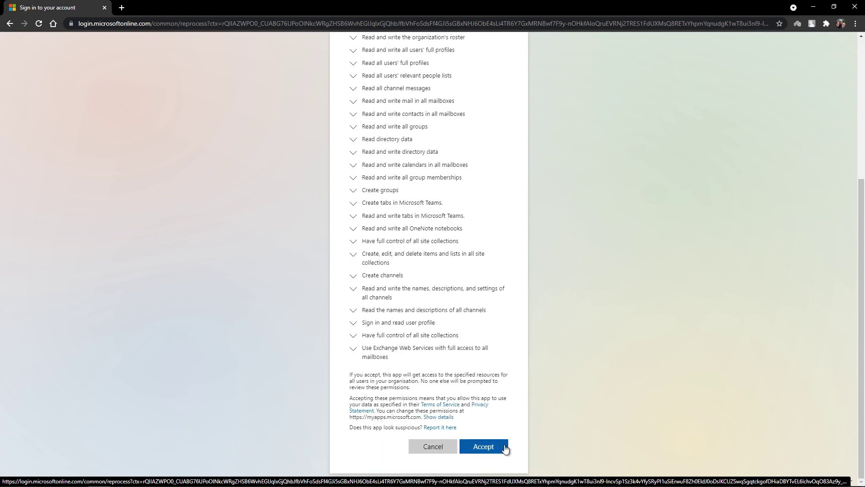
left_click(499, 447)
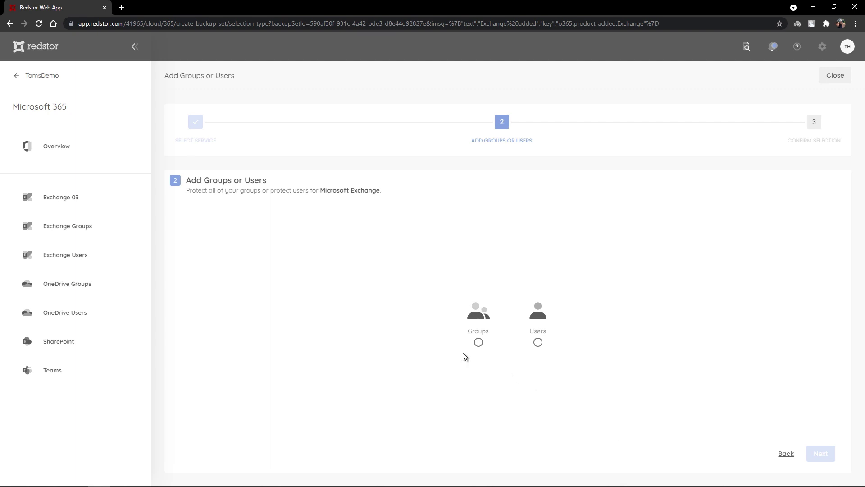
Step: Choose Groups as the Exchange content to protect and continue to the 259-group confirmation
left_click(478, 342)
left_click(829, 453)
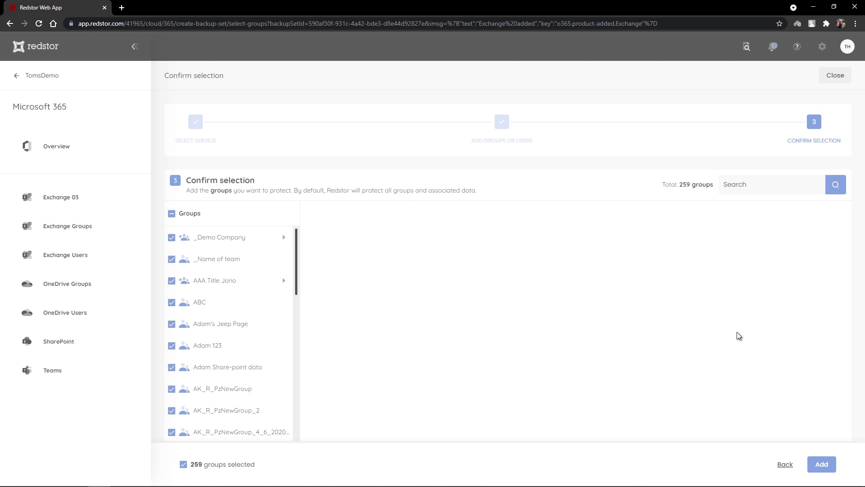
Step: Deselect all groups, then tick General Billing Team and UK Billing Team under UK Sales Department
left_click(183, 465)
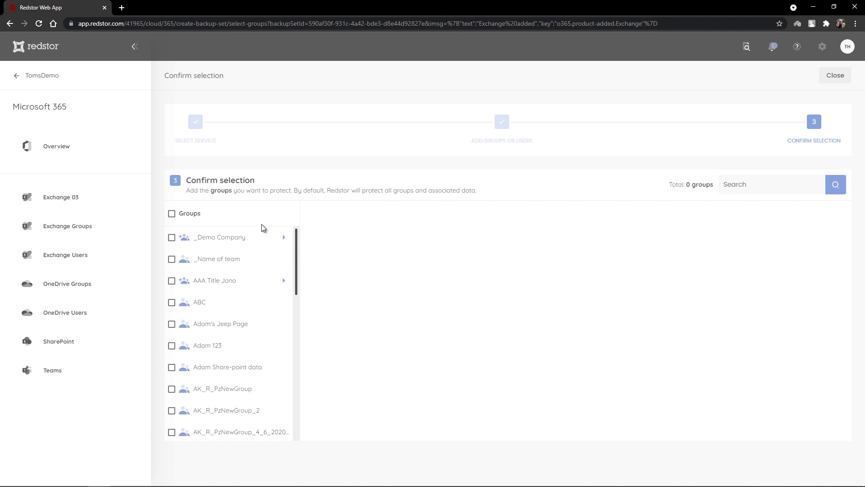
left_click(248, 244)
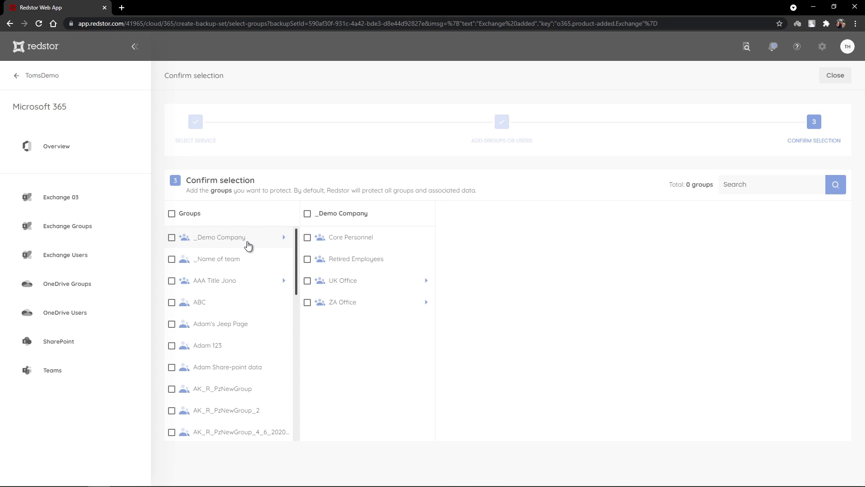
left_click(347, 285)
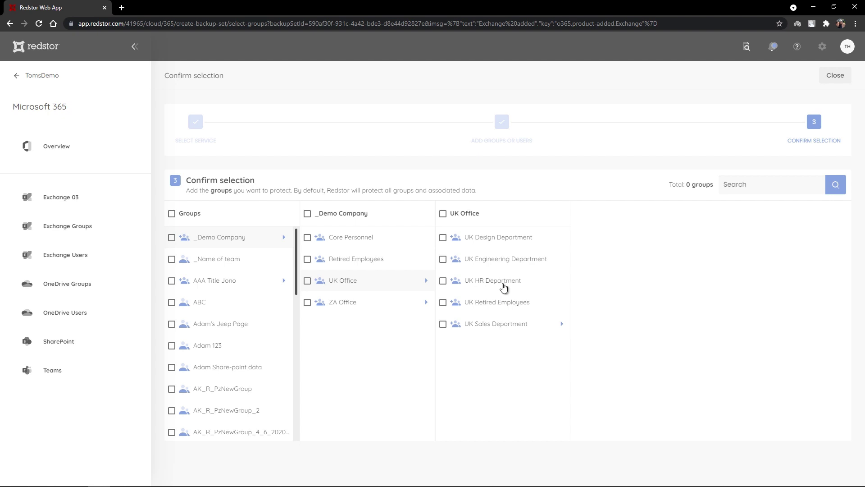
left_click(499, 326)
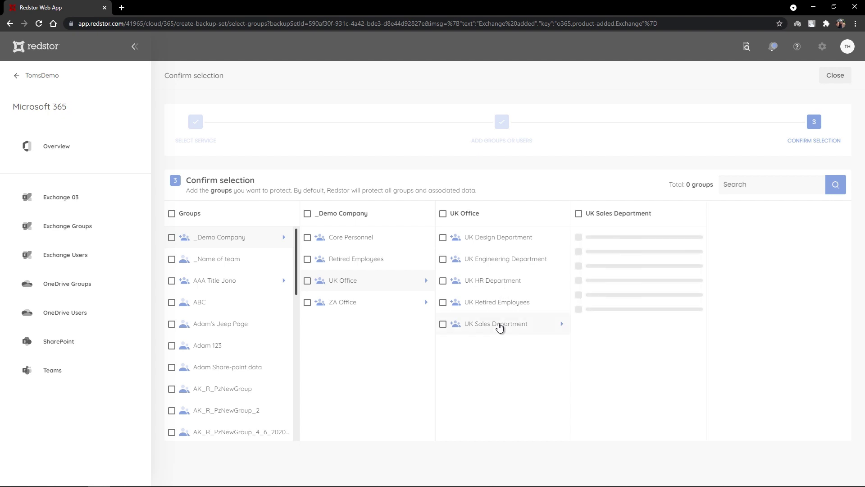
left_click(579, 238)
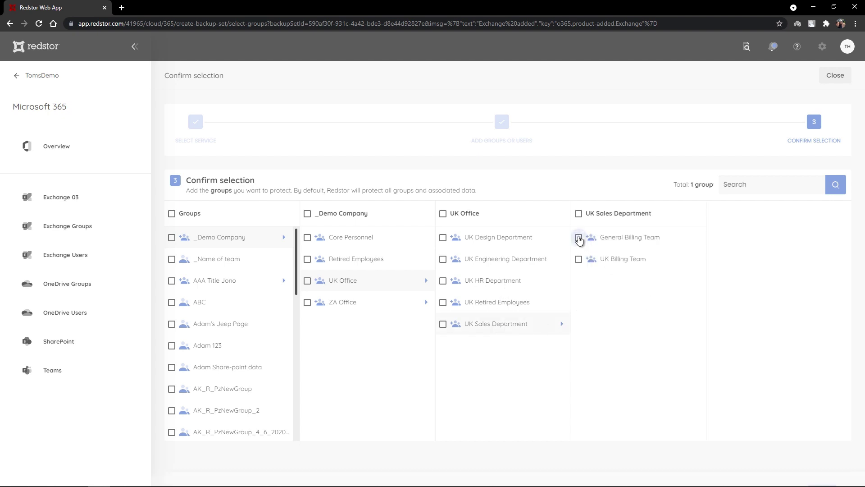
left_click(579, 261)
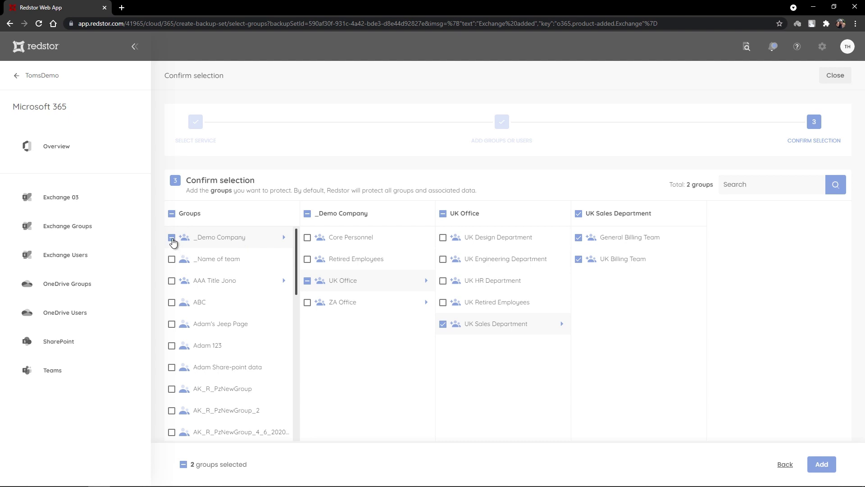
Step: Tick _Demo Company to include all 18 groups and create the Exchange 03 backup set
left_click(171, 237)
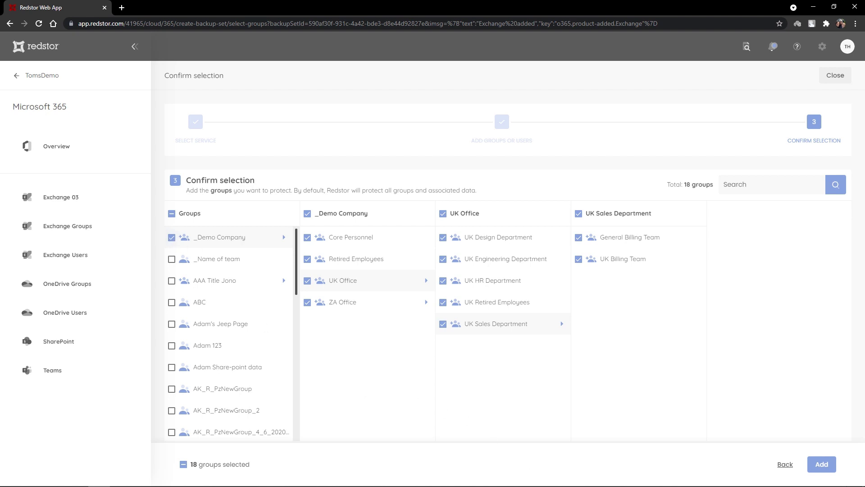
left_click(820, 465)
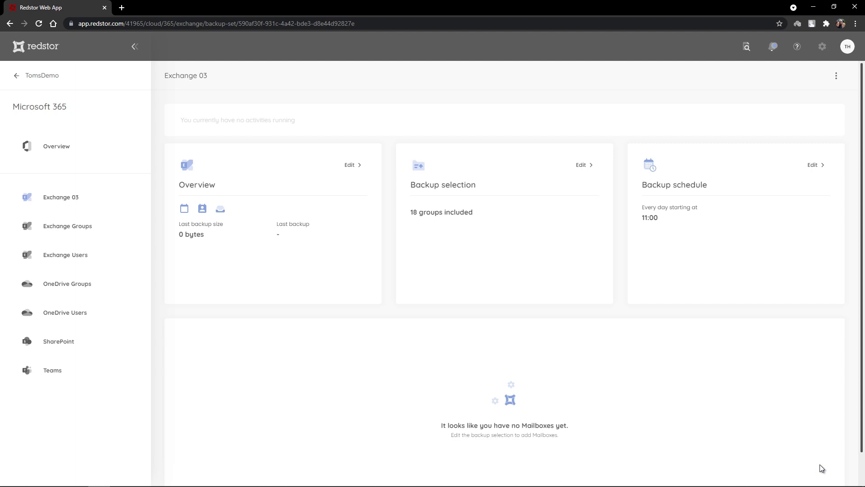
Step: Edit the backup selection to add _Name of team, AAA Title Jono and ABC
left_click(585, 166)
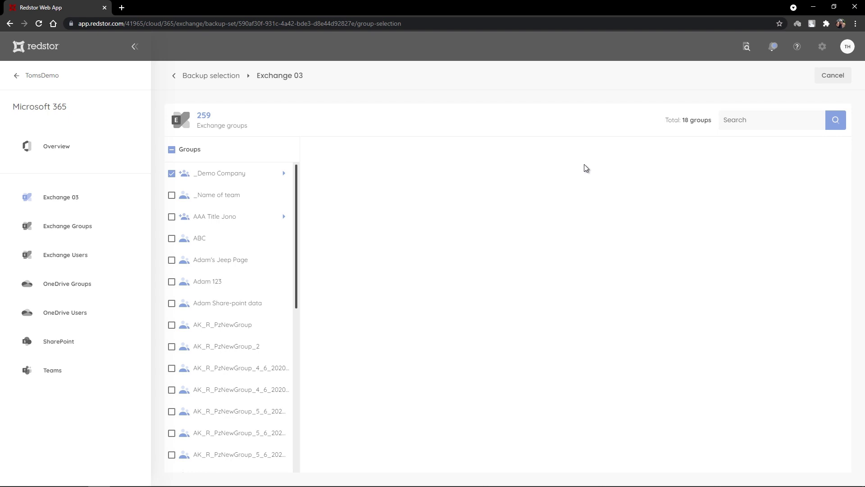
left_click(172, 195)
left_click(172, 217)
left_click(173, 240)
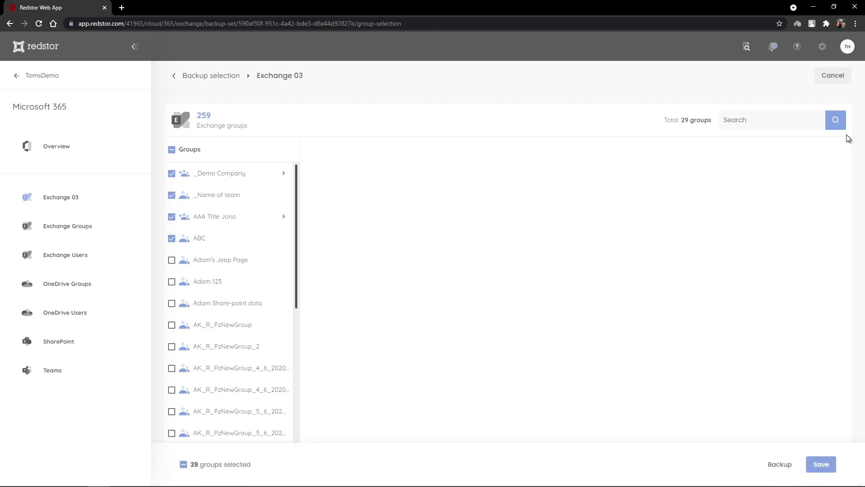
Step: Search for 'Adam 123', include it in the backup, and clear the search
left_click(787, 118)
type("Adam 123")
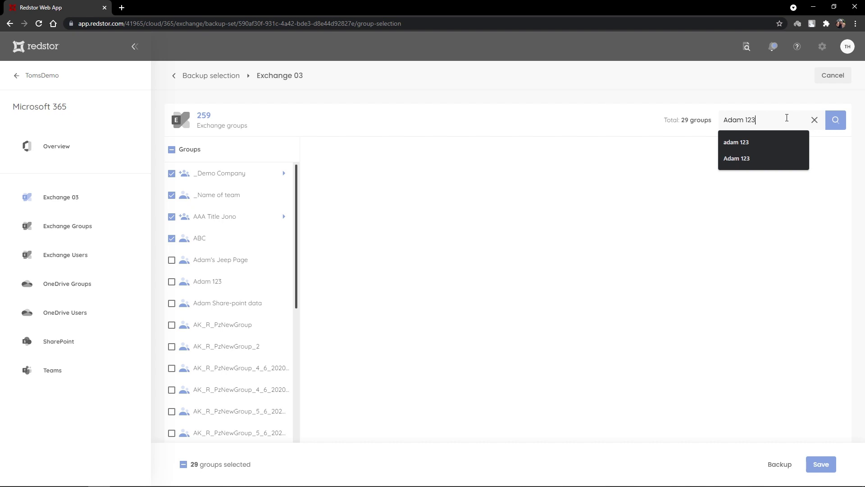
key("Return")
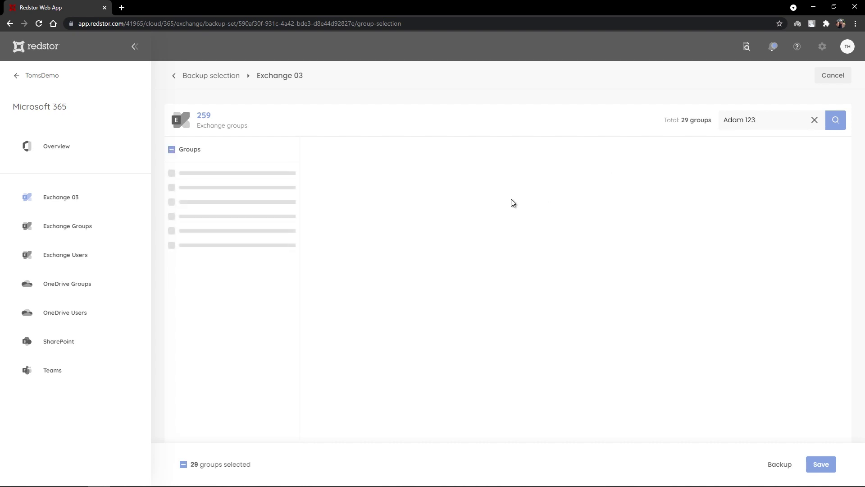
left_click(172, 175)
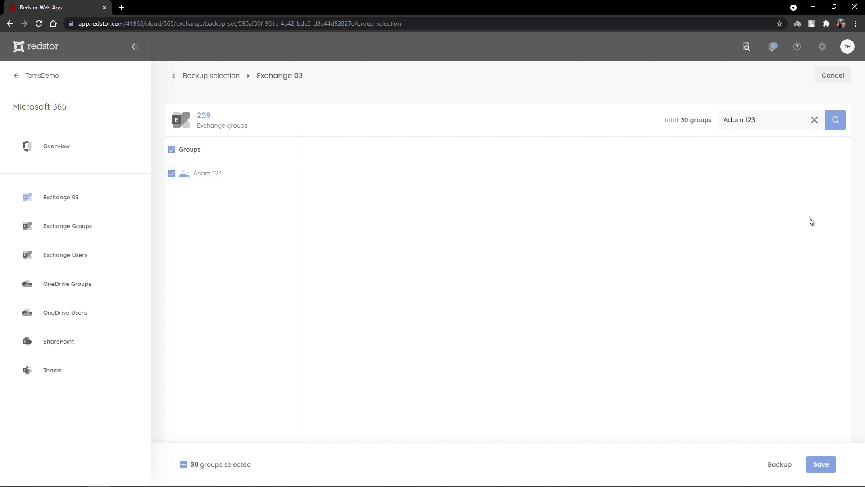
left_click(814, 125)
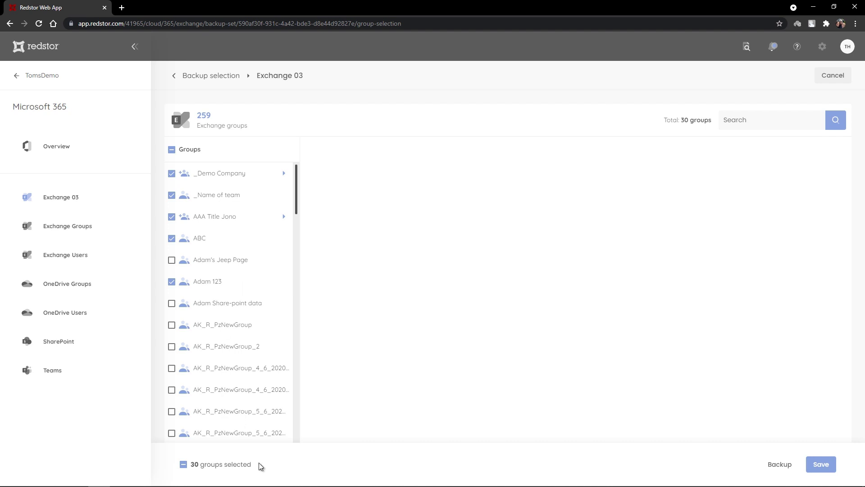
Step: Save the 30-group selection and confirm the backup schedule as daily at 11:00
left_click(821, 464)
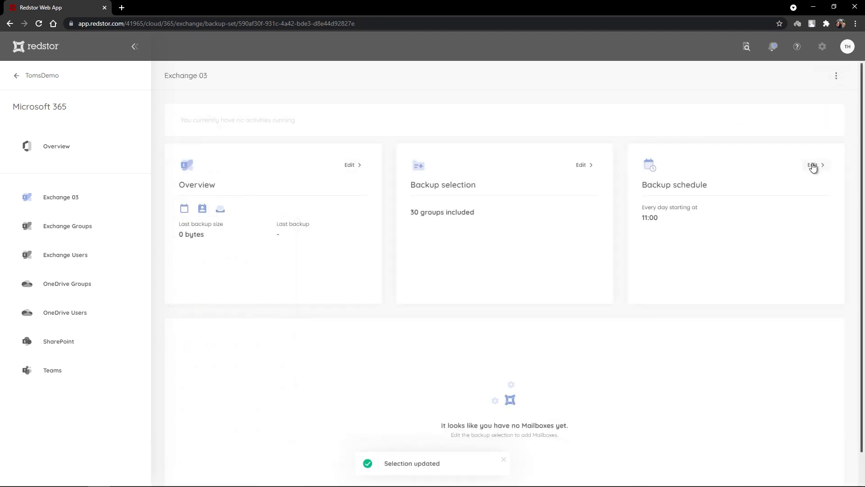
left_click(813, 167)
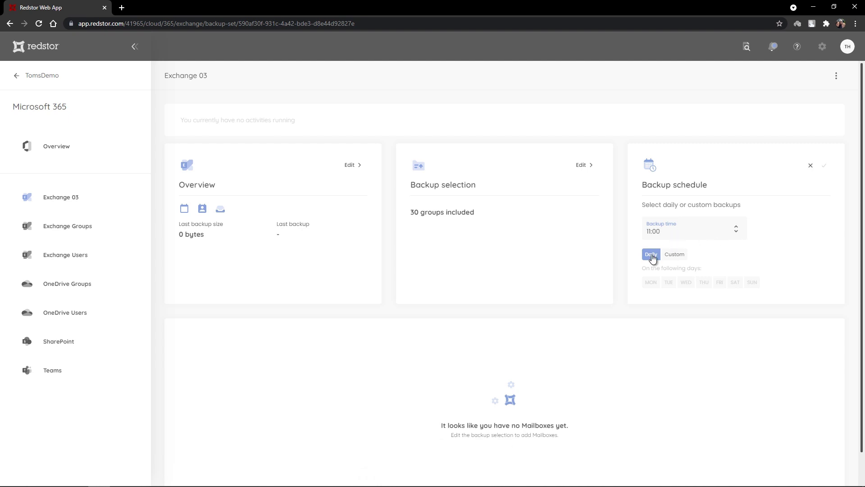
left_click(672, 257)
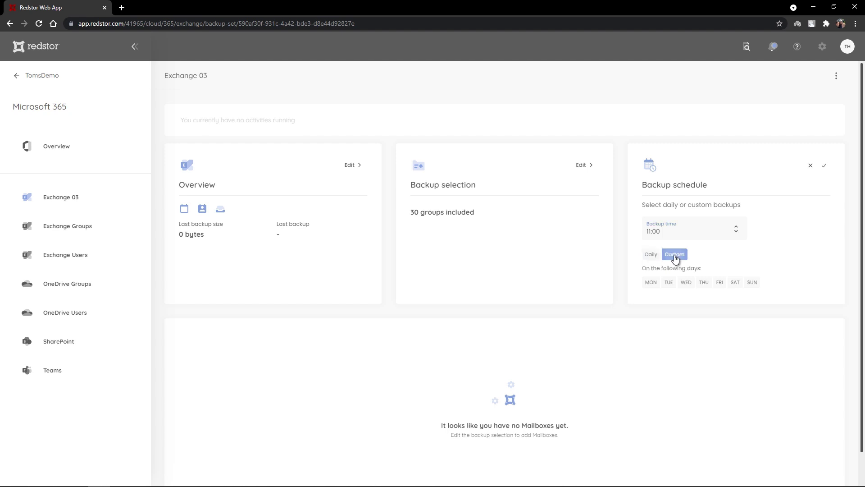
left_click(653, 255)
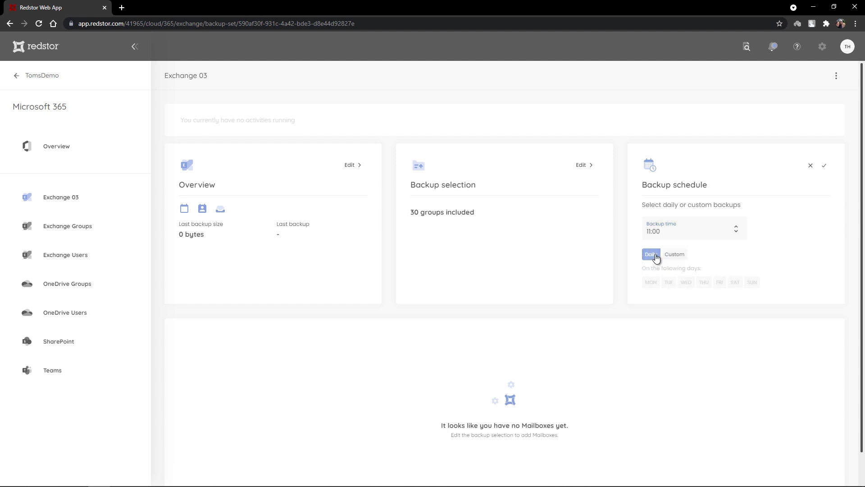
left_click(823, 166)
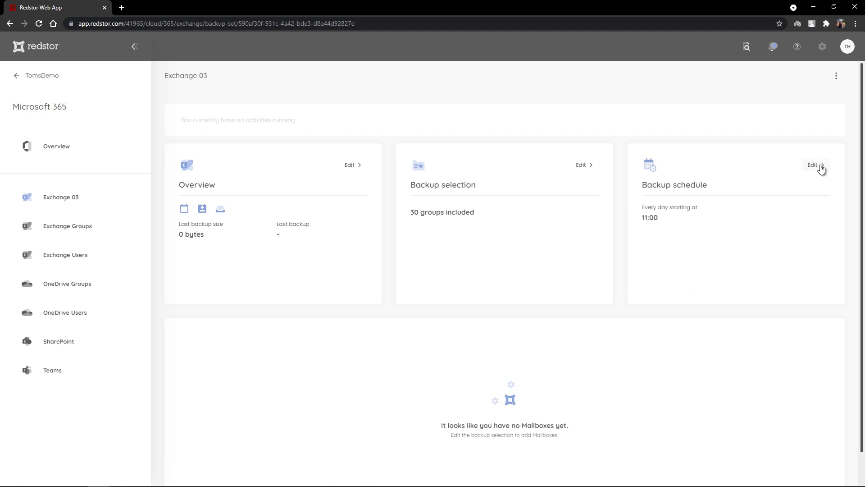
left_click(836, 77)
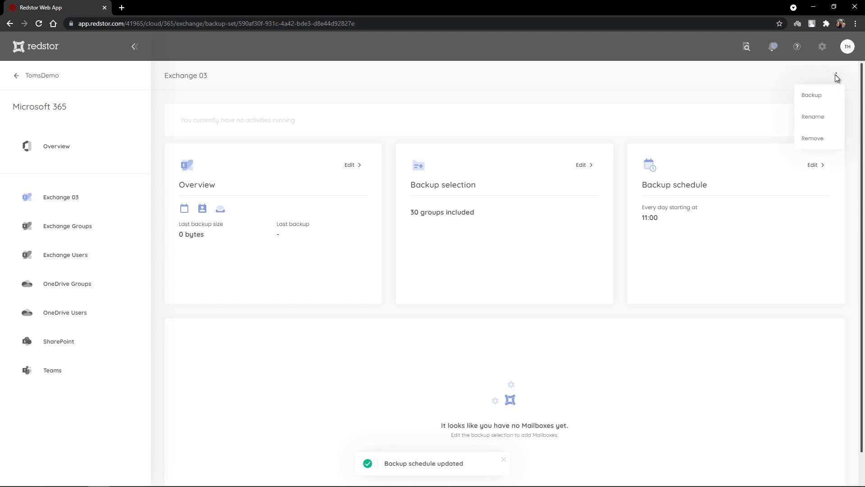
Step: Rename the backup set from Exchange 03 to Exchange Video
left_click(823, 116)
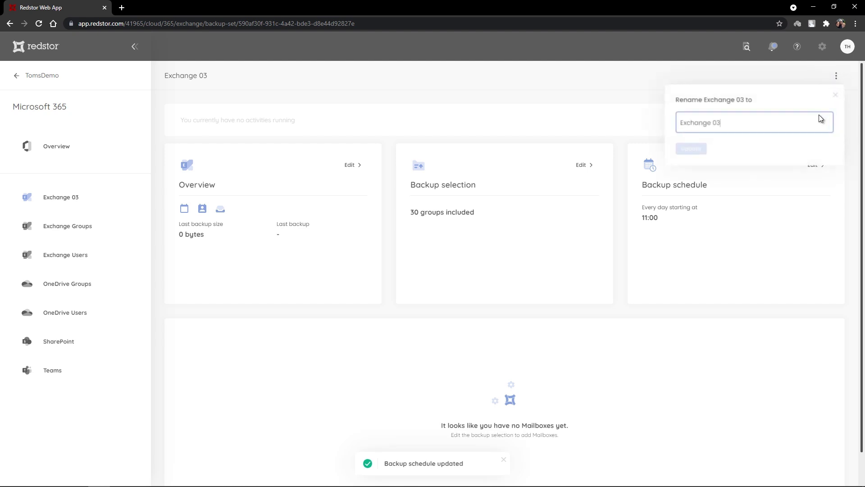
key("BackSpace")
key("BackSpace")
type("Video")
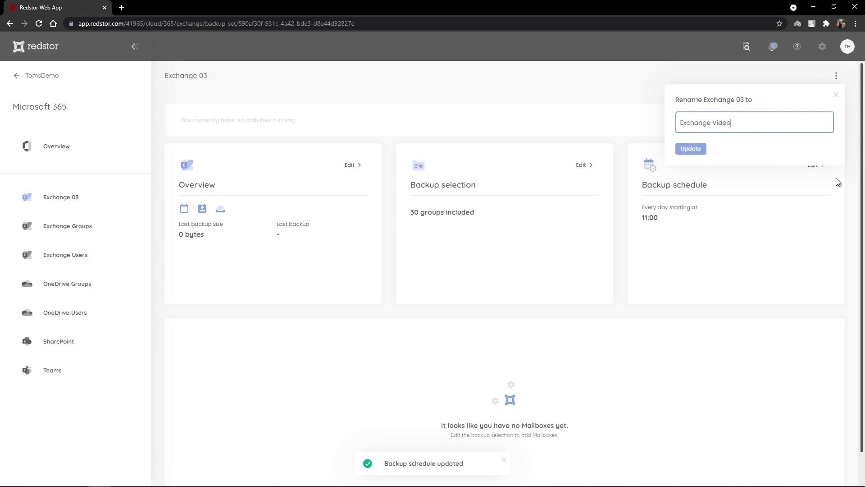
left_click(685, 153)
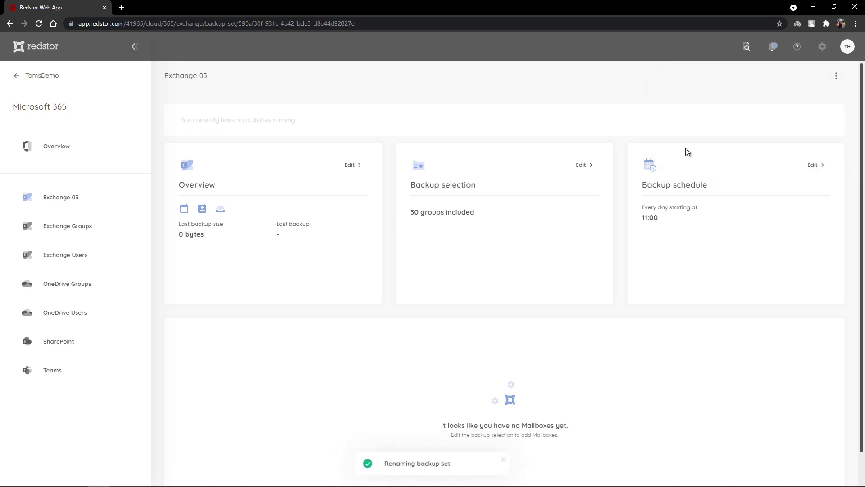
Step: Remove the Exchange Video backup set, confirming the deletion
left_click(836, 76)
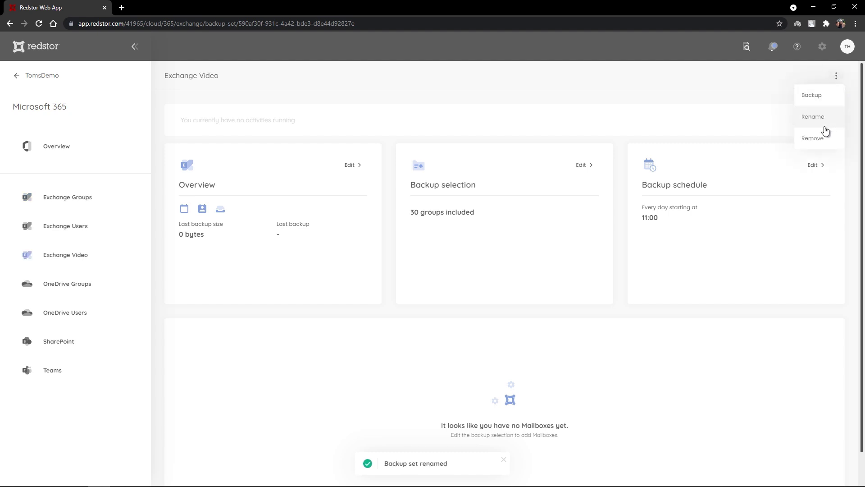
left_click(821, 138)
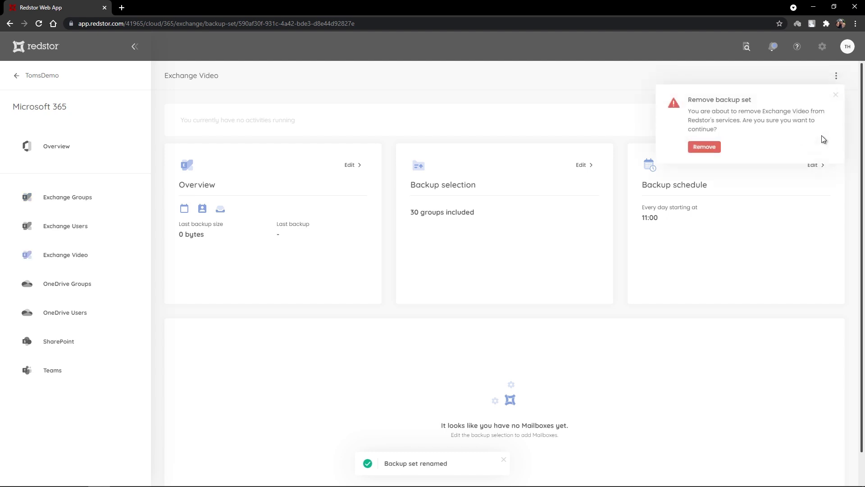
left_click(710, 150)
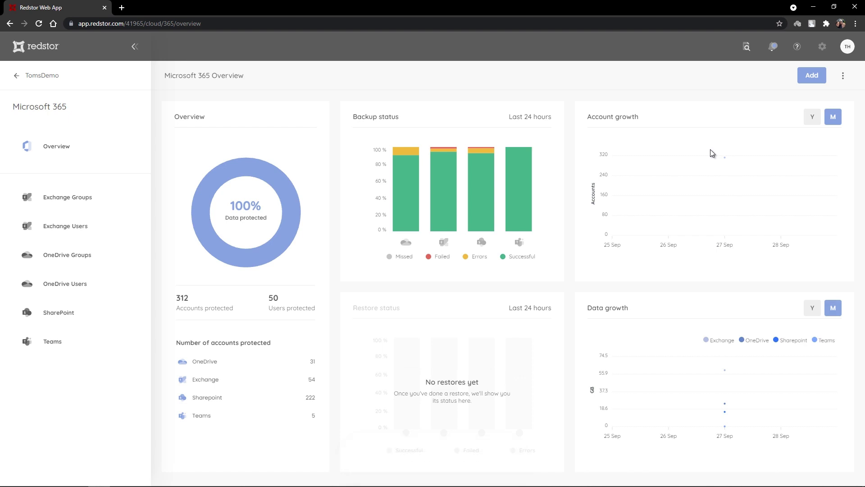
Step: Add another new backup set and choose Exchange as the service
left_click(812, 77)
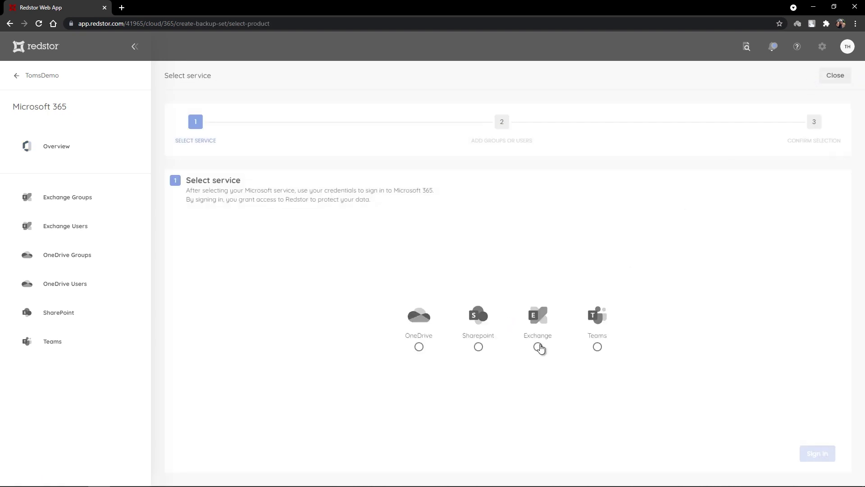
left_click(538, 347)
Step: Sign in to Microsoft 365 and scroll through the permissions Redstor Cloud To Cloud requests
left_click(815, 455)
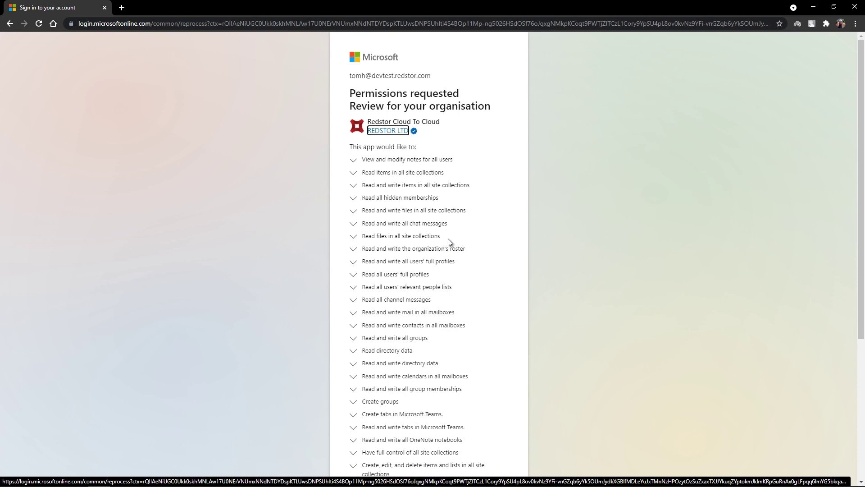
scroll(448, 239, "down", 5)
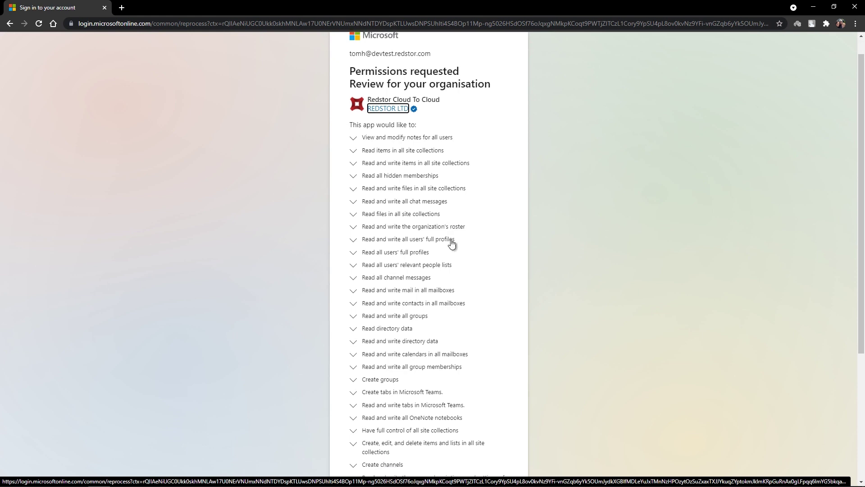
Step: Grant Redstor the requested permissions and choose to protect Exchange users
left_click(492, 445)
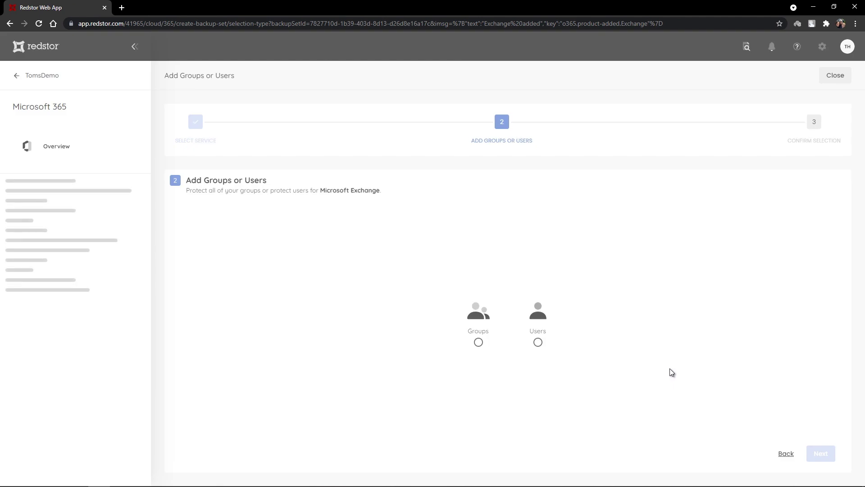
left_click(538, 342)
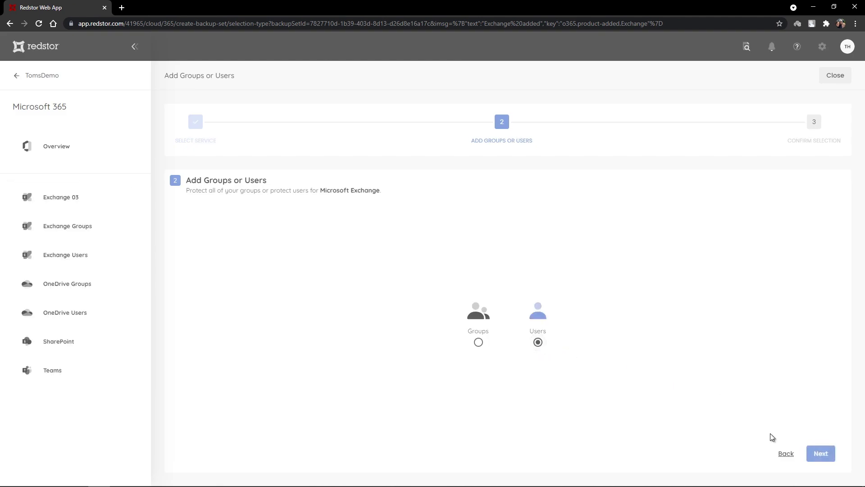
left_click(821, 454)
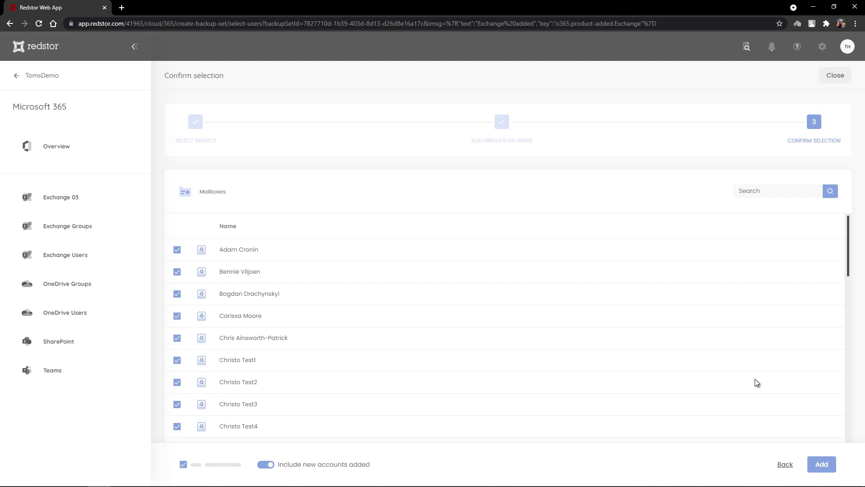
Step: Clear the all-mailbox selection and tick only the first three mailboxes
left_click(184, 464)
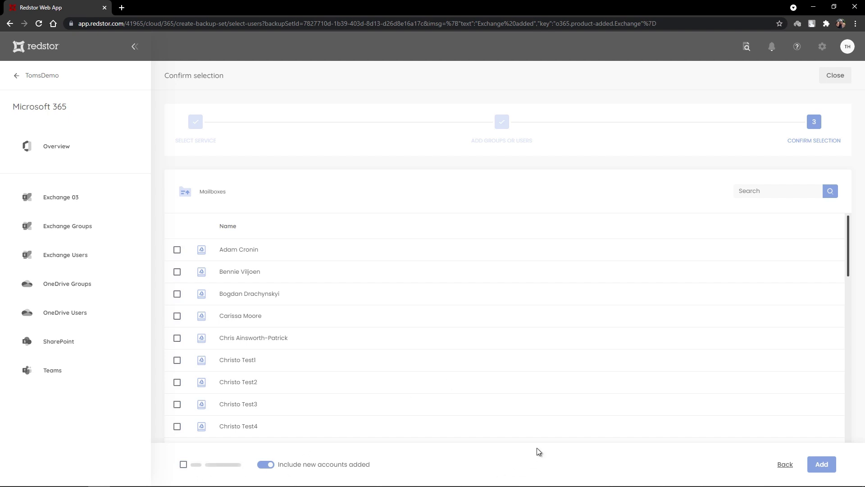
left_click(178, 250)
left_click(177, 271)
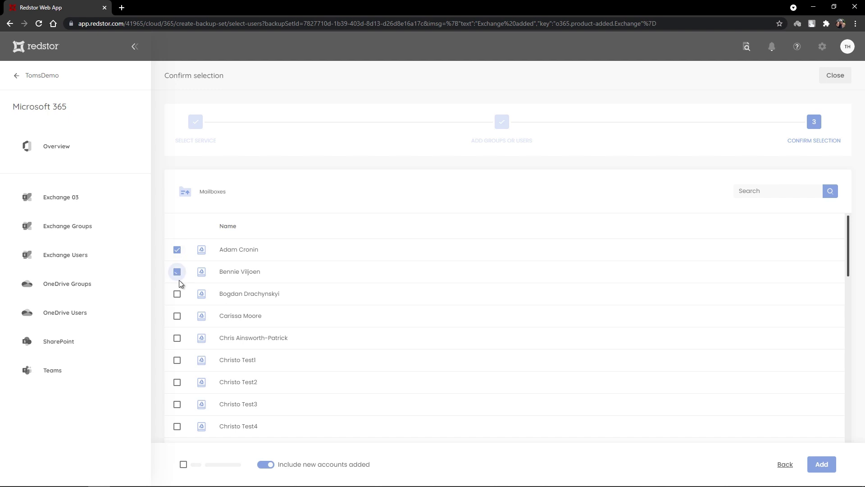
left_click(177, 293)
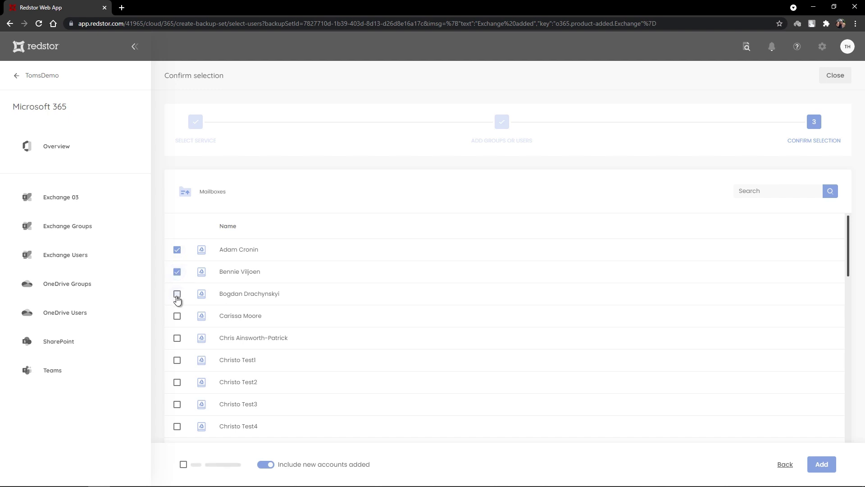
Step: Add the Exchange 03 backup set, then edit and save its selection to include all 50 mailboxes
left_click(822, 465)
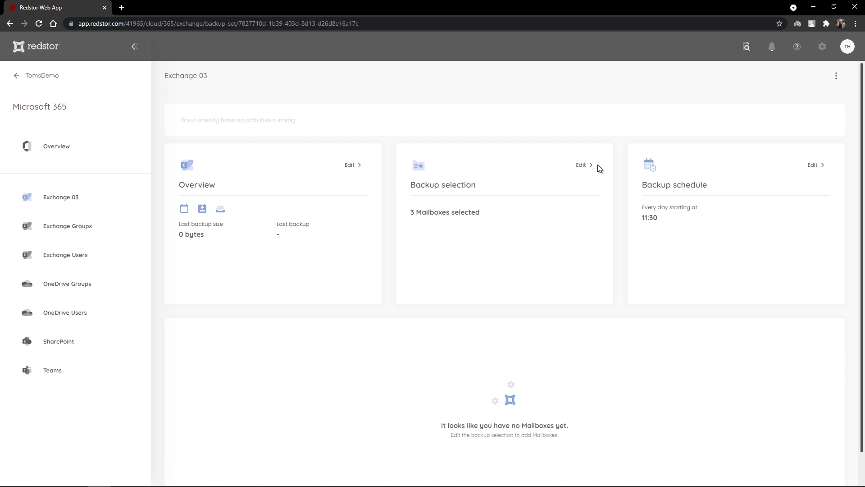
left_click(587, 169)
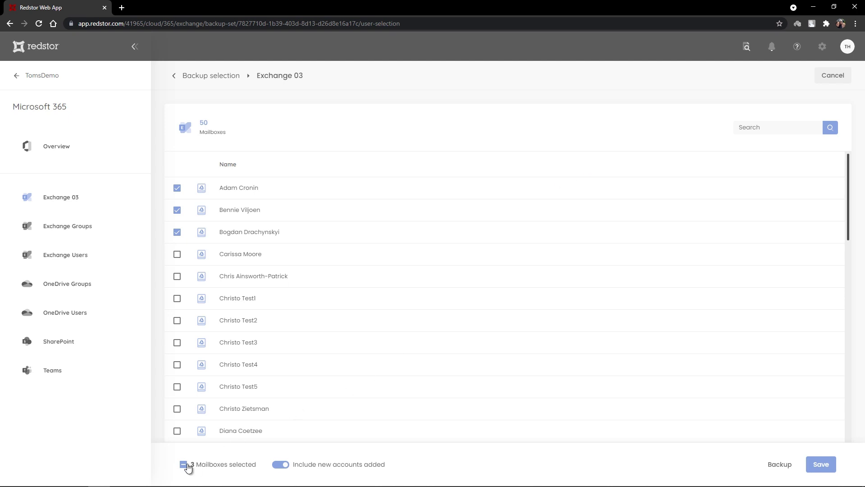
left_click(183, 464)
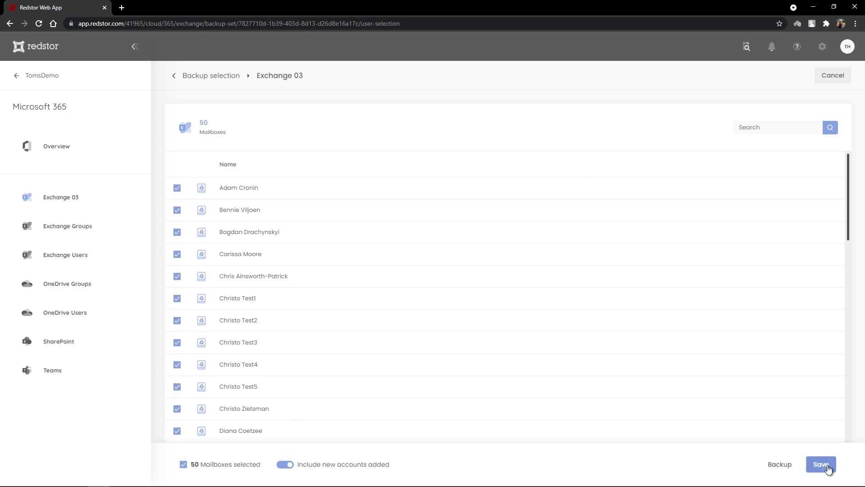
left_click(821, 464)
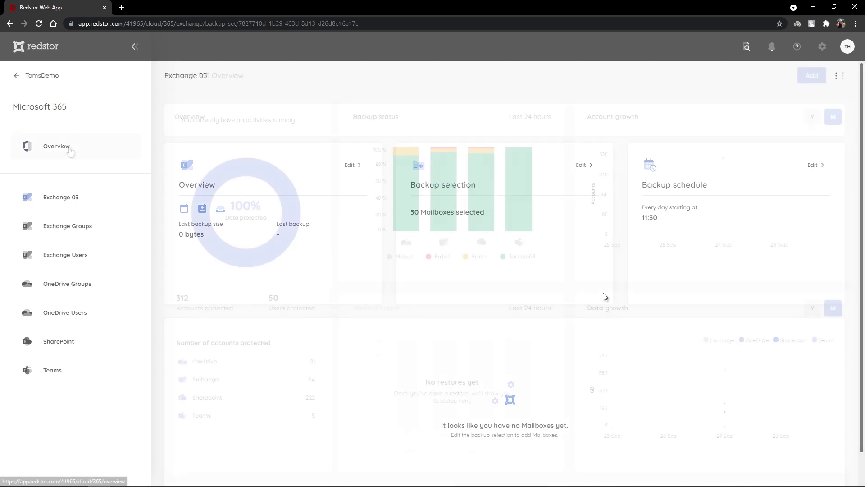
Step: Return to the Microsoft 365 overview and open the Exchange Users backup set
left_click(69, 149)
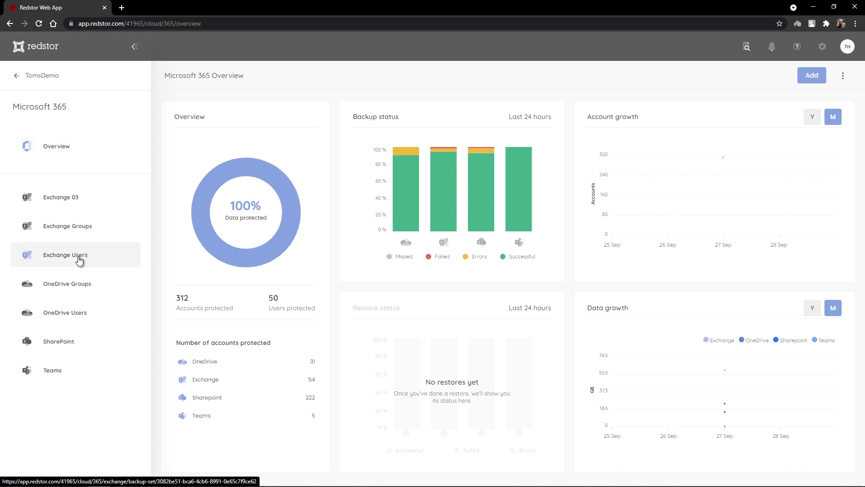
left_click(80, 261)
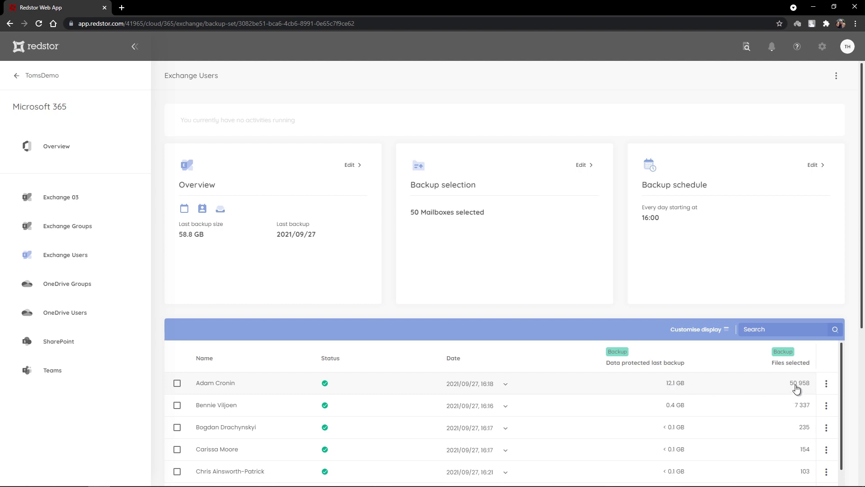
Step: Browse the first user's 2021/09/27 16:18 backup down to the Mailbox Inbox
left_click(826, 383)
left_click(816, 404)
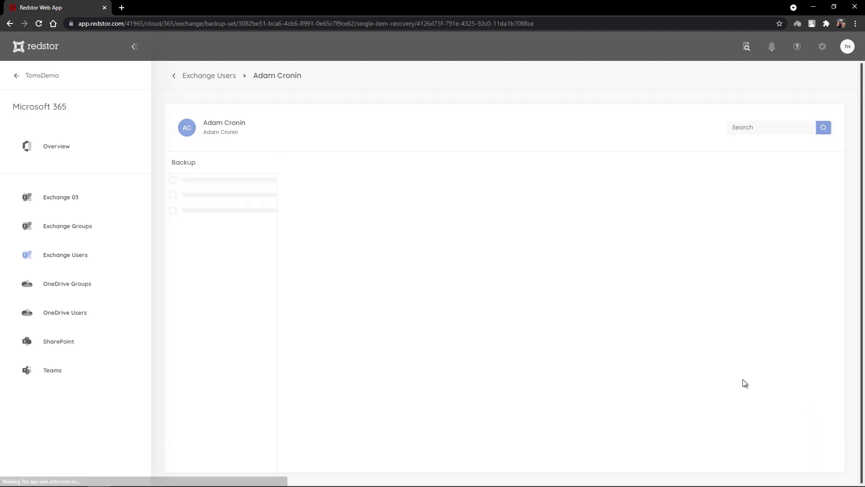
left_click(226, 189)
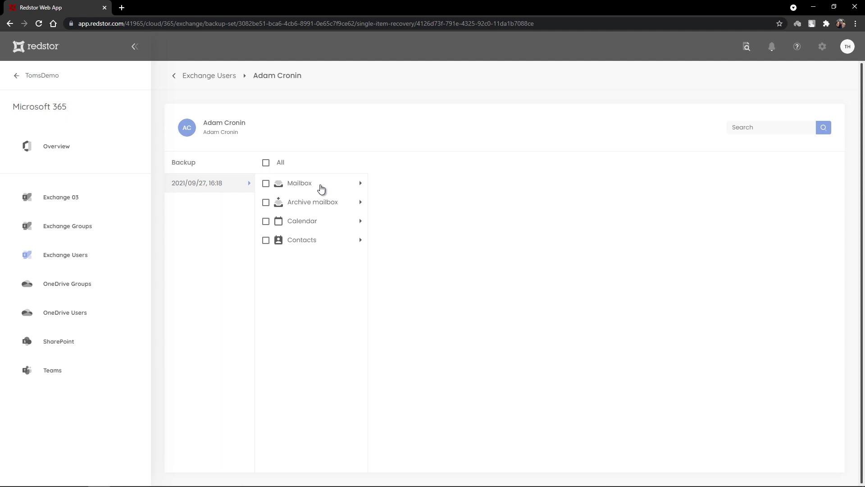
left_click(321, 188)
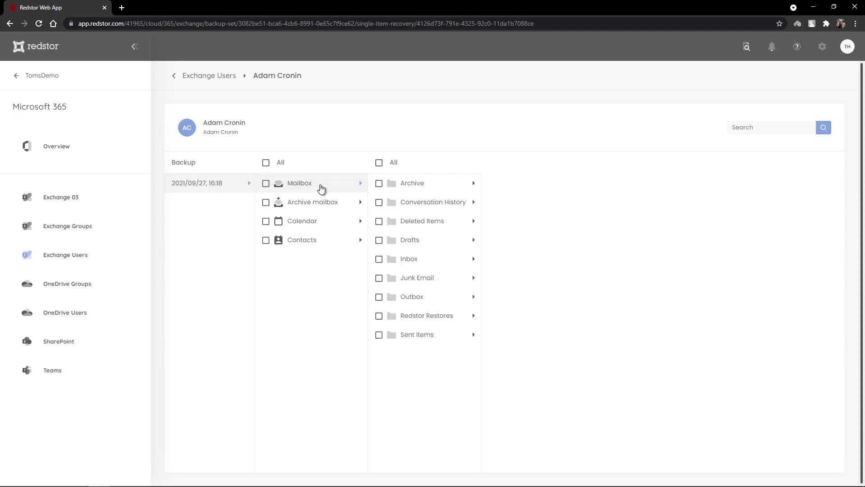
left_click(449, 262)
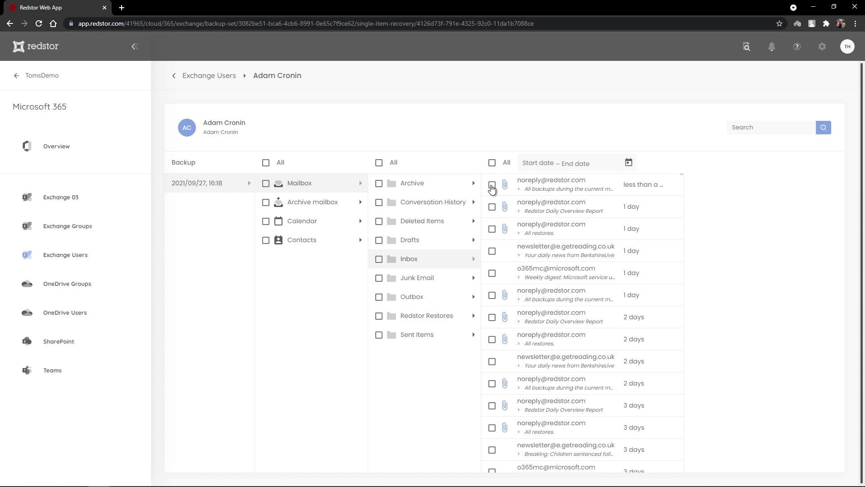
Step: Select the three newest Inbox emails and show the Recover options
left_click(492, 185)
left_click(492, 207)
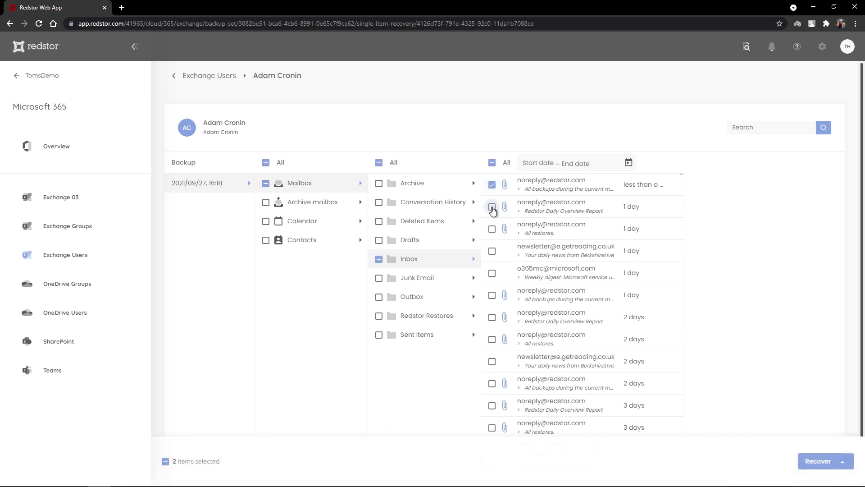
left_click(492, 230)
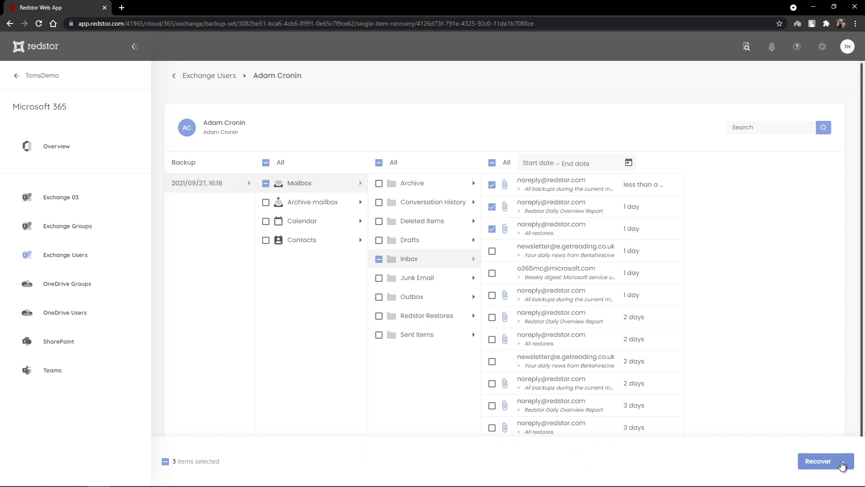
left_click(840, 461)
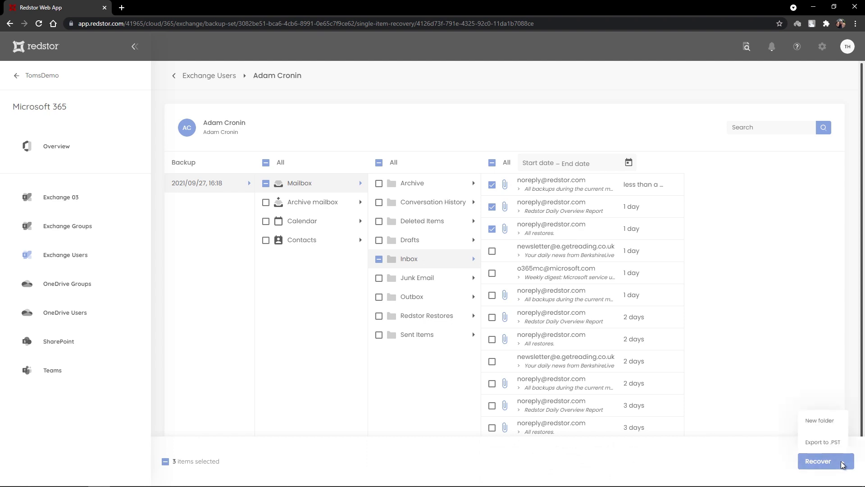